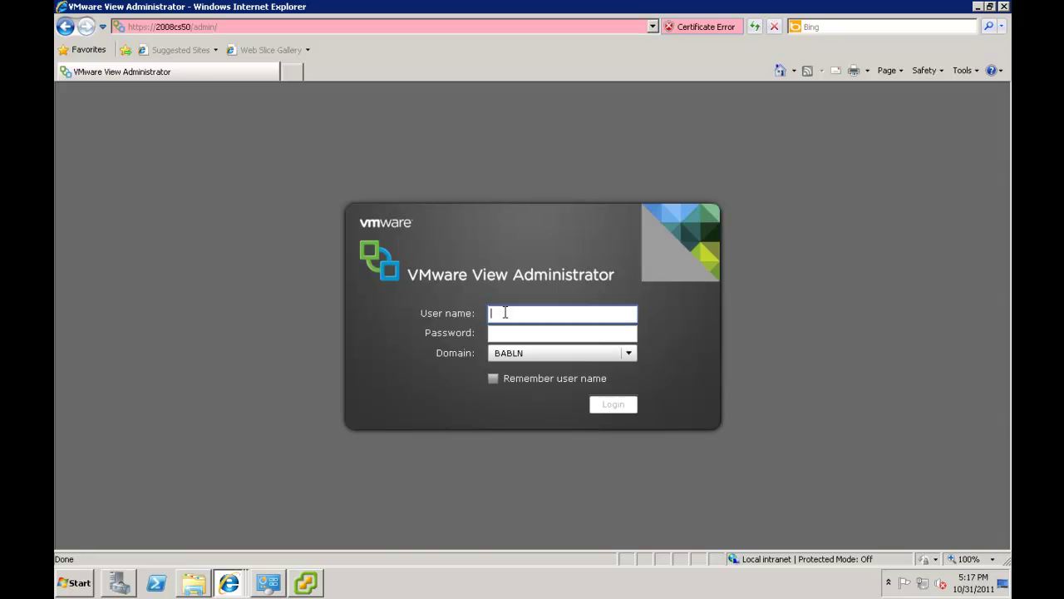
Log in to View Administrator with the administrator's user name and password on domain BABLN
key("Tab")
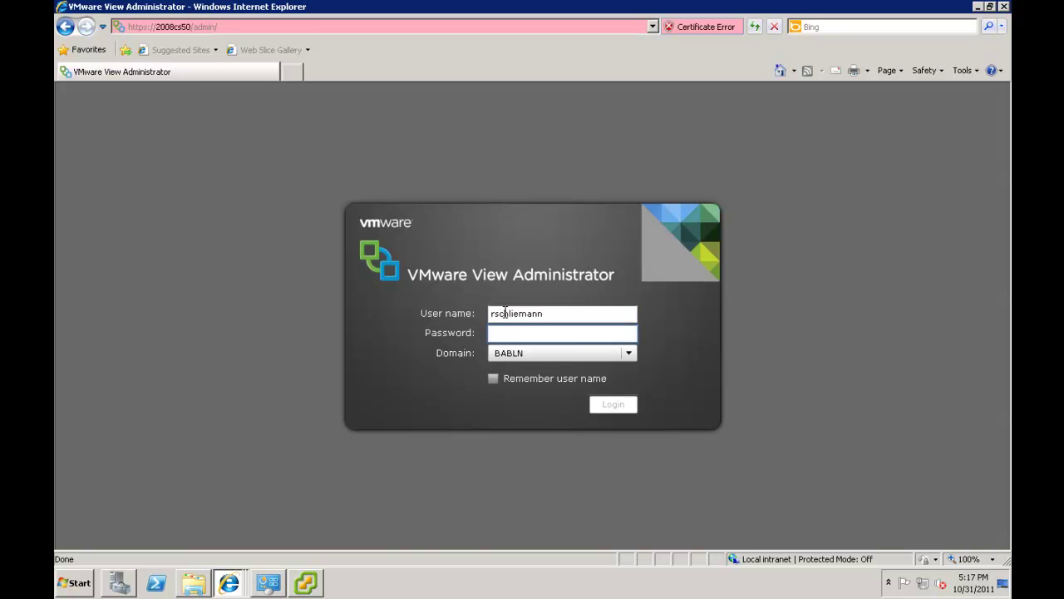
type("***********")
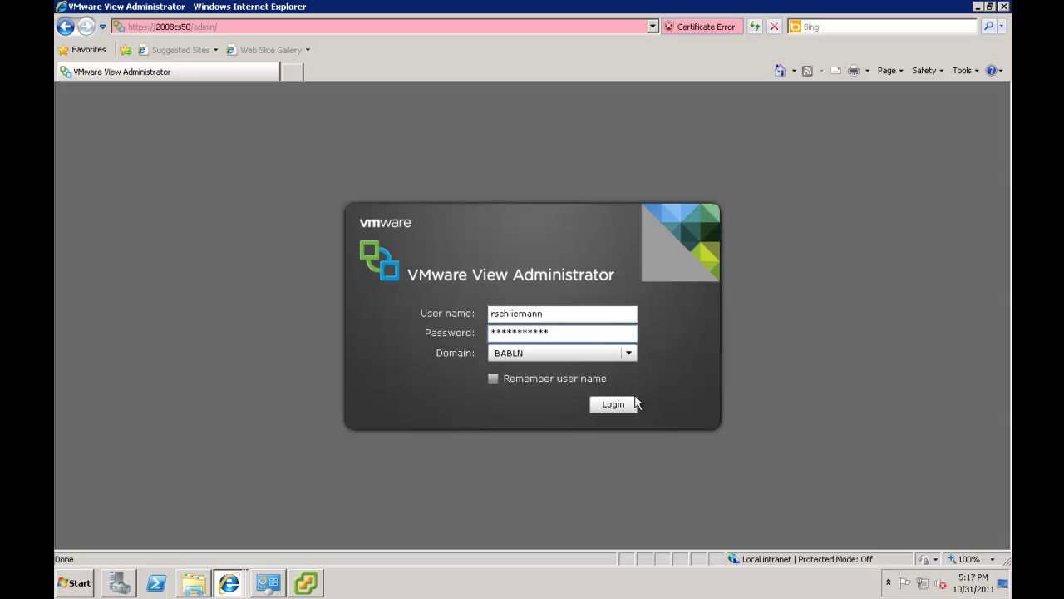
left_click(629, 405)
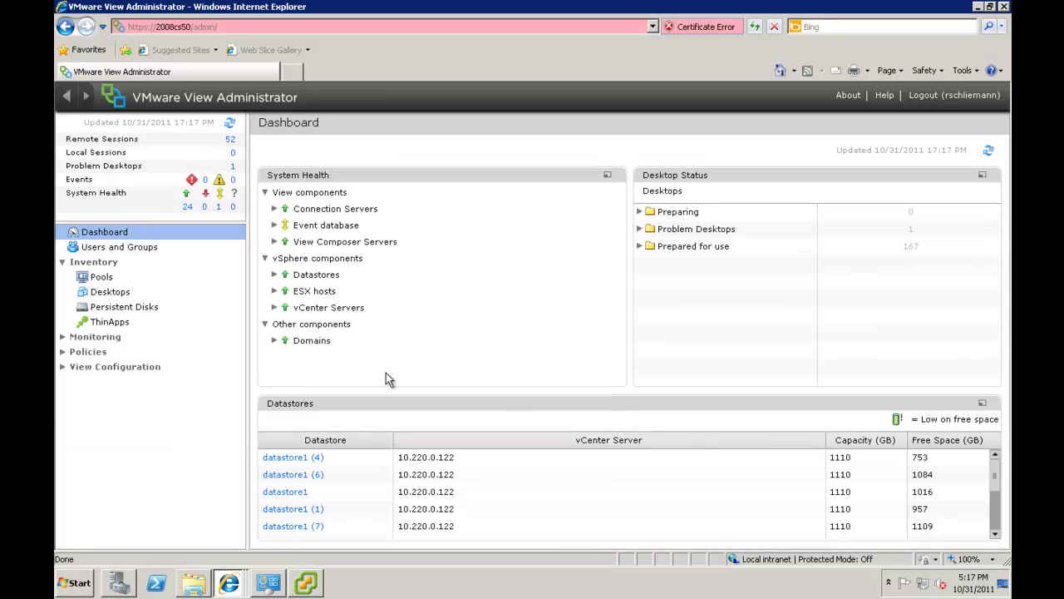
Add a new pool from Pools as Automated, Floating assignment, using View Composer linked clones
left_click(121, 278)
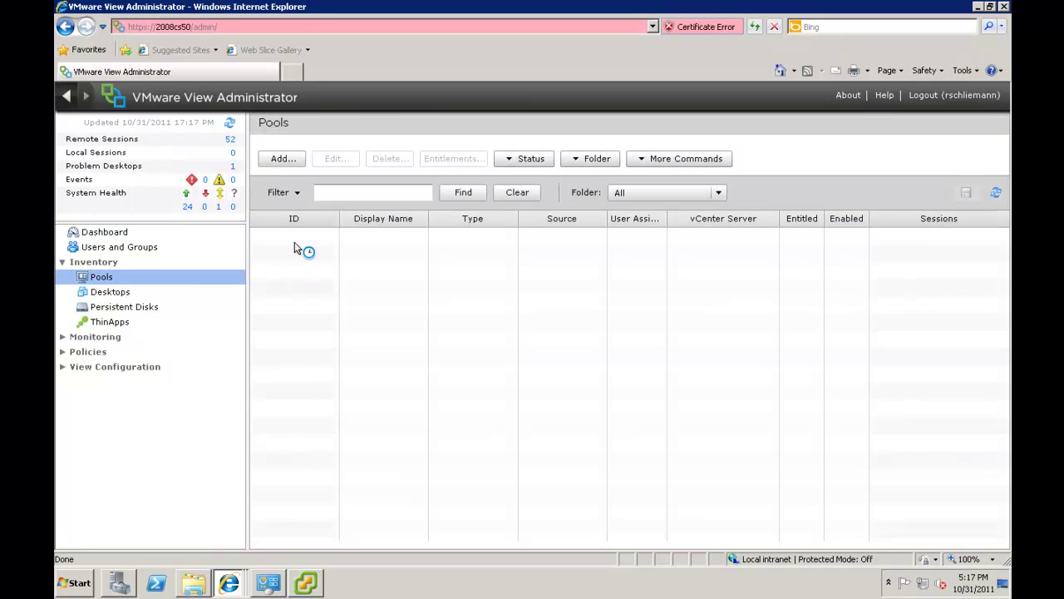
left_click(282, 163)
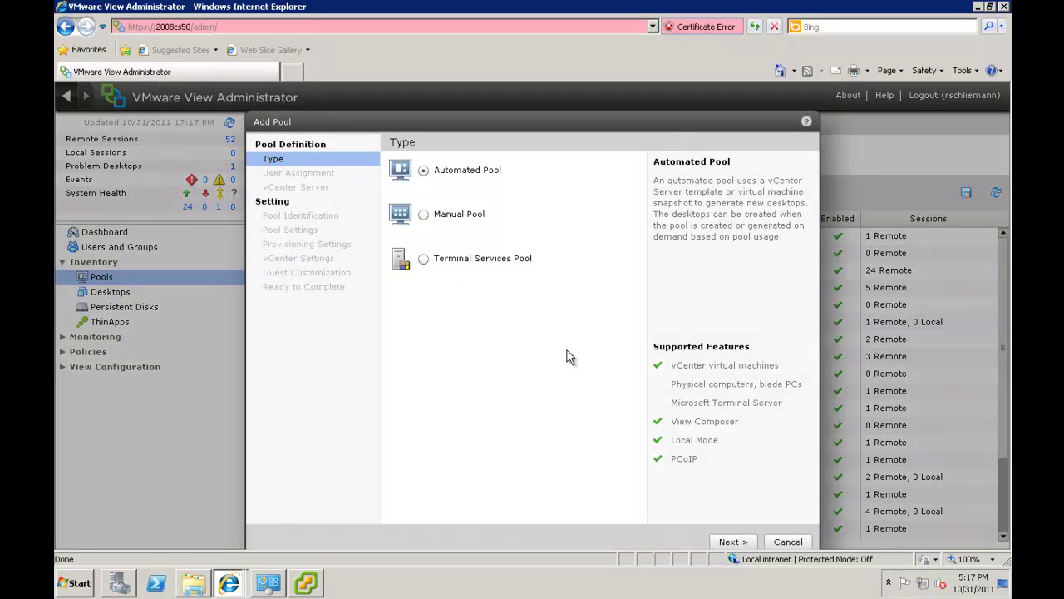
left_click(724, 540)
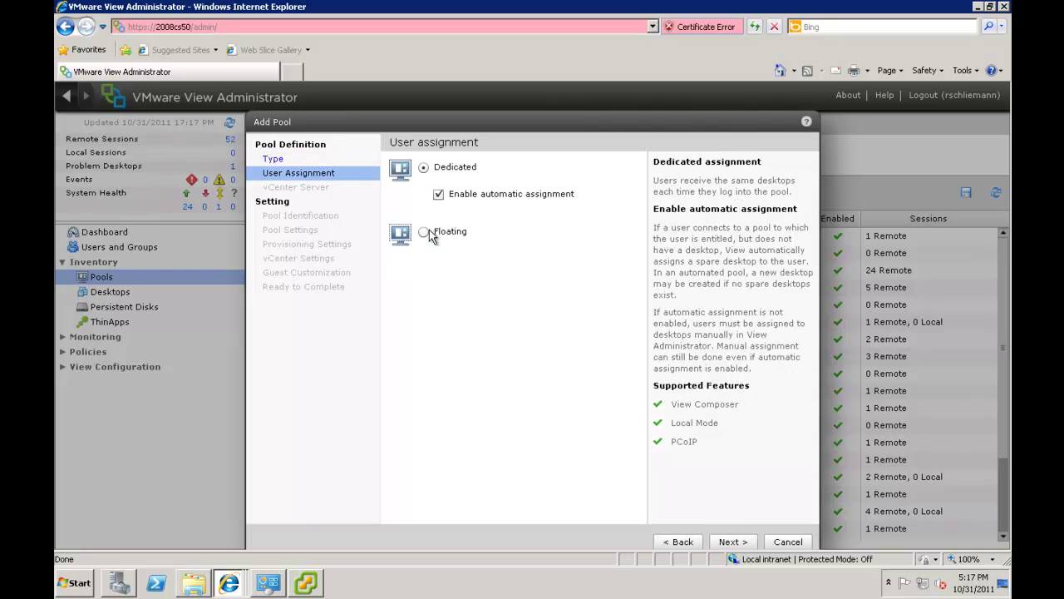
left_click(424, 234)
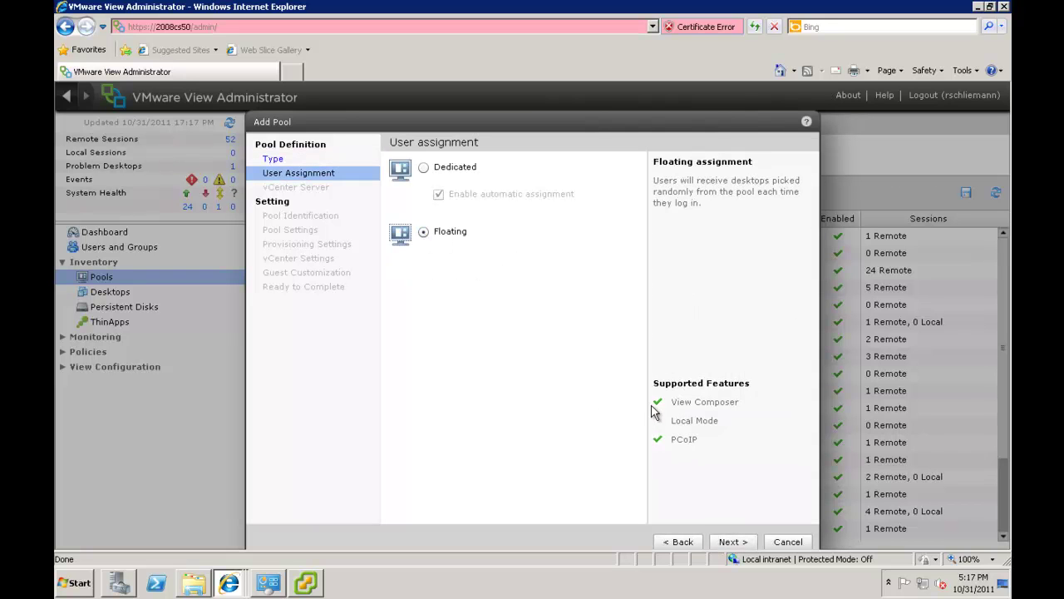
left_click(729, 541)
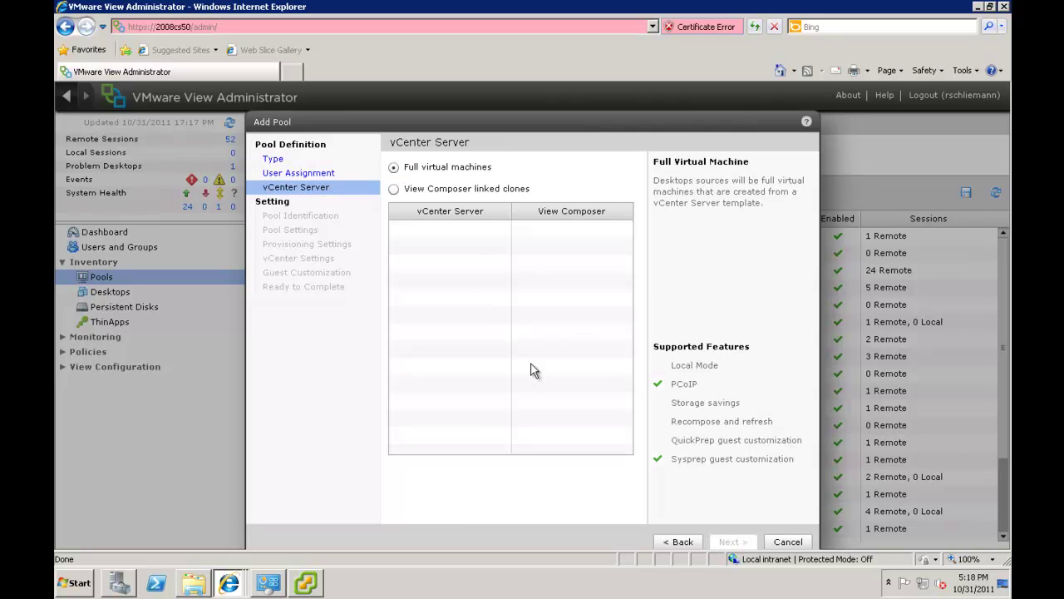
left_click(393, 189)
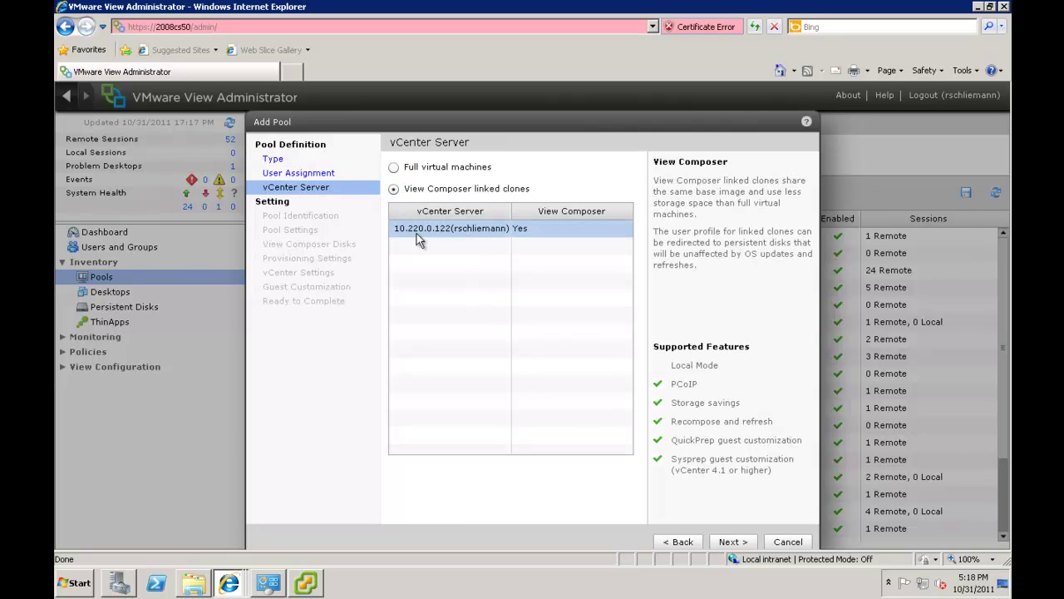
left_click(730, 542)
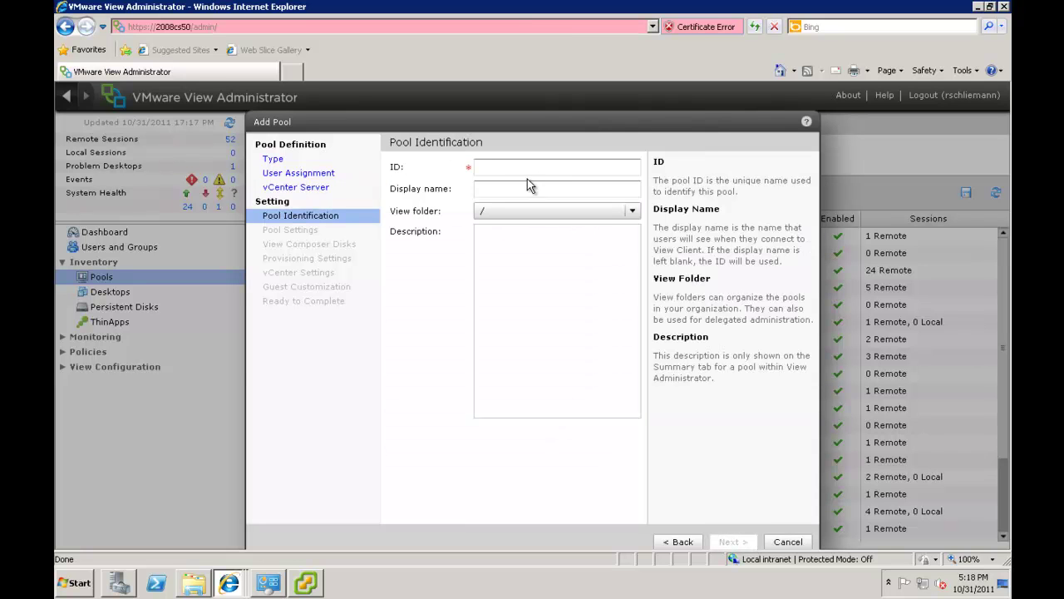
Enter pool ID win7demo and display name 'View Lab Build Demo'
left_click(518, 169)
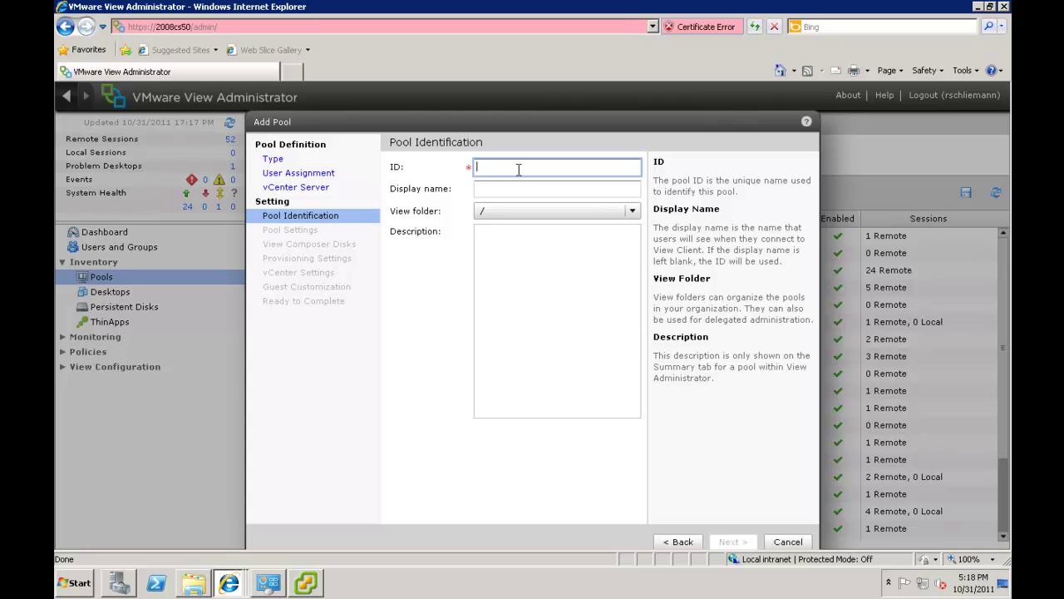
type("win")
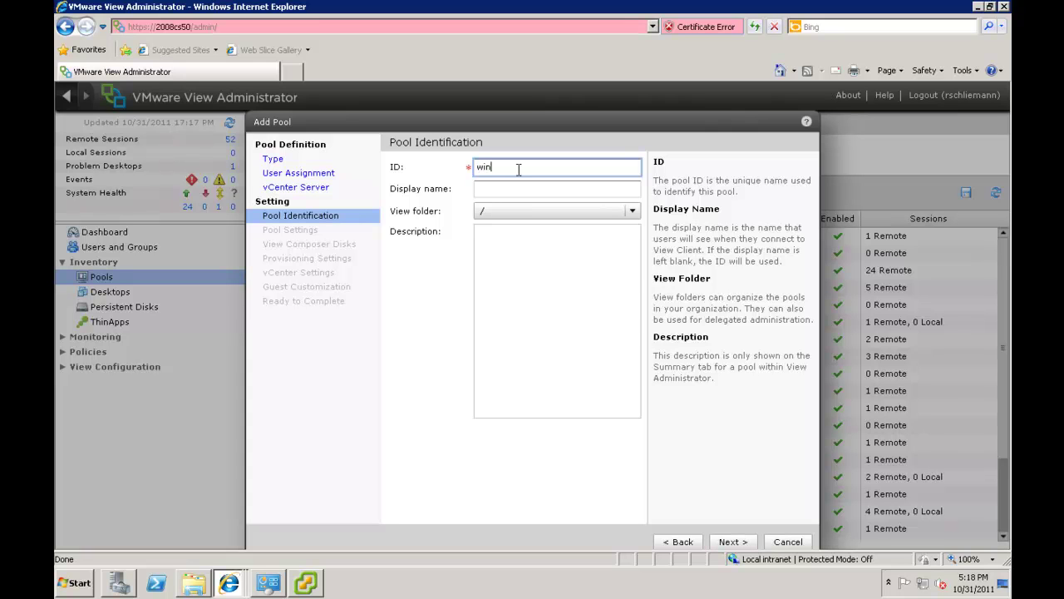
type("7demo")
left_click(499, 190)
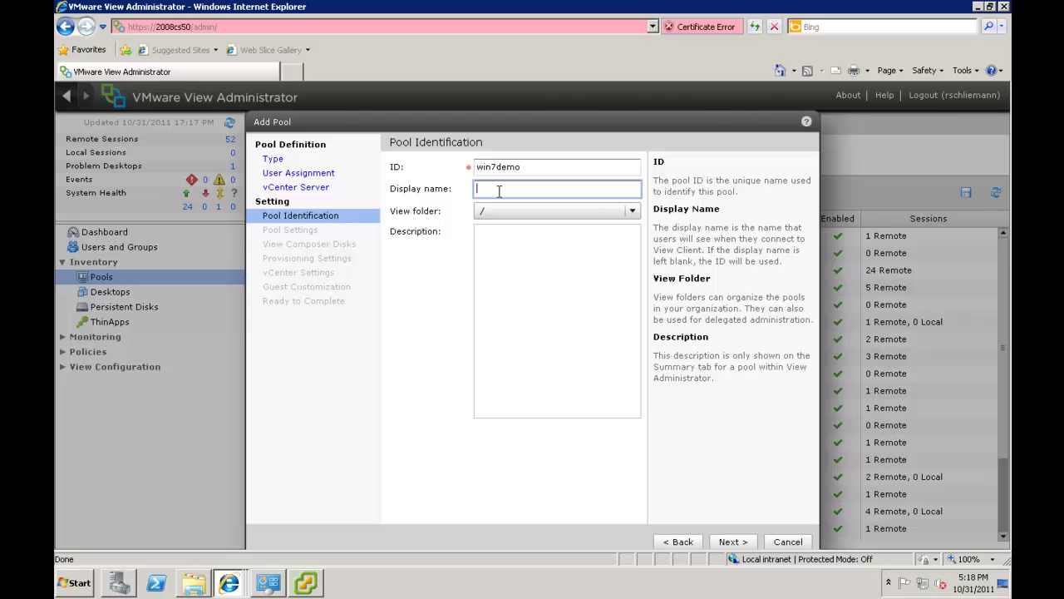
type("View Lab Build Demo")
Set the remote desktop power policy to 'Ensure desktops are always powered on'
left_click(743, 542)
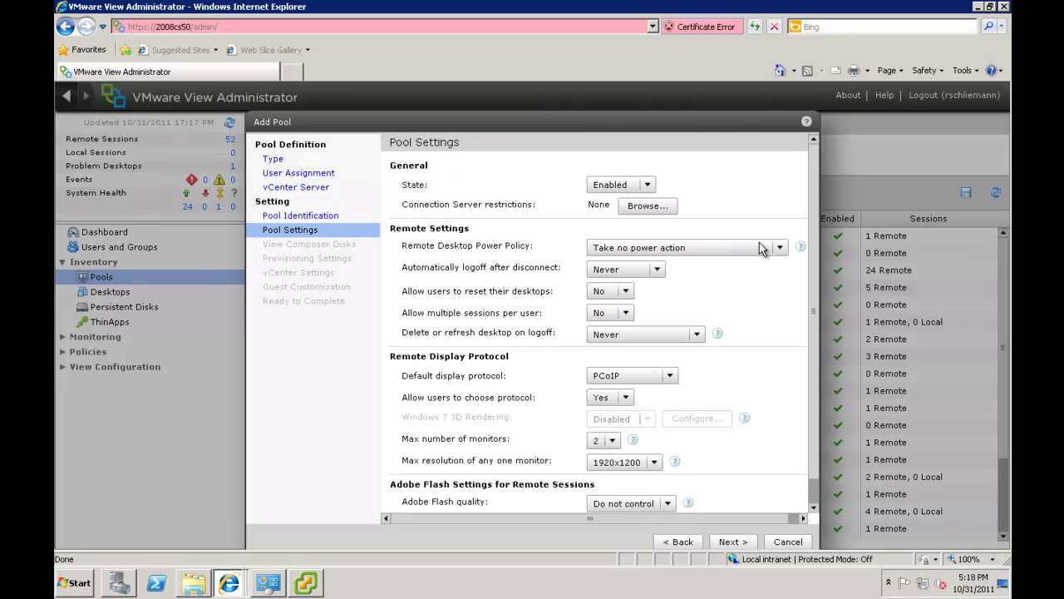
left_click(780, 248)
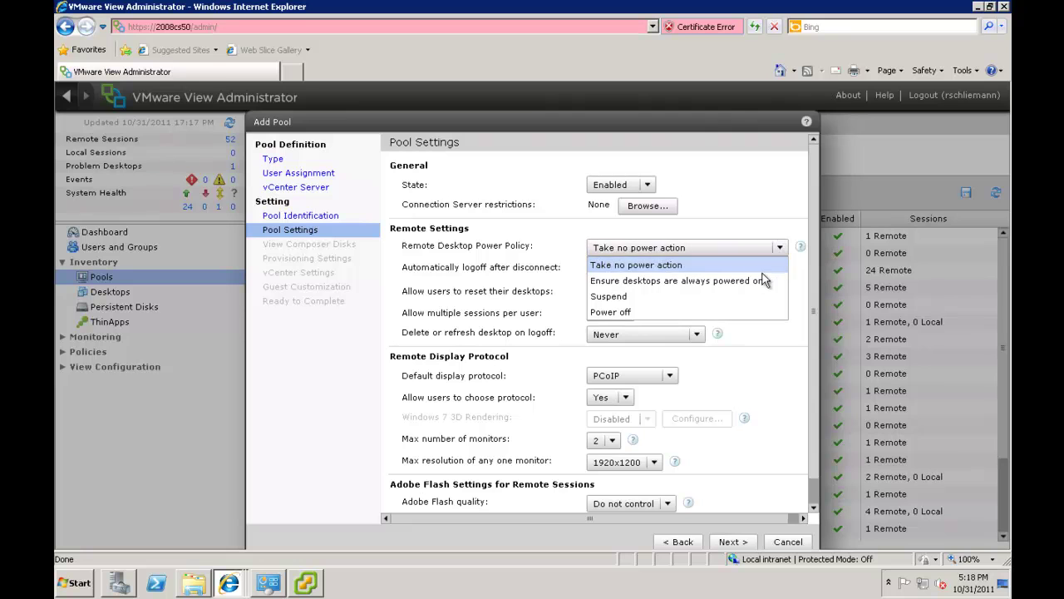
left_click(761, 281)
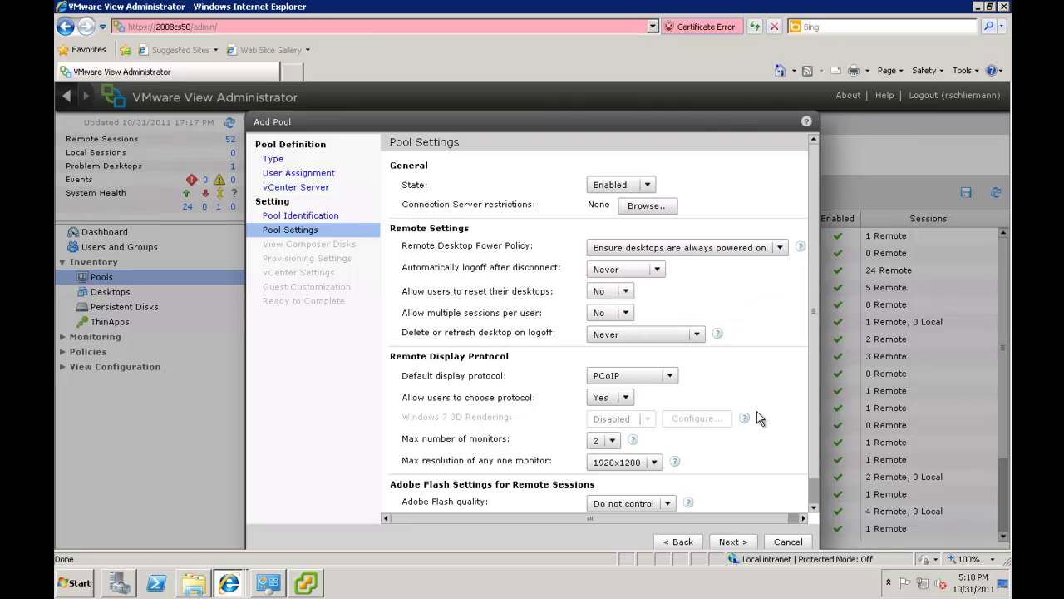
left_click(732, 541)
left_click(742, 544)
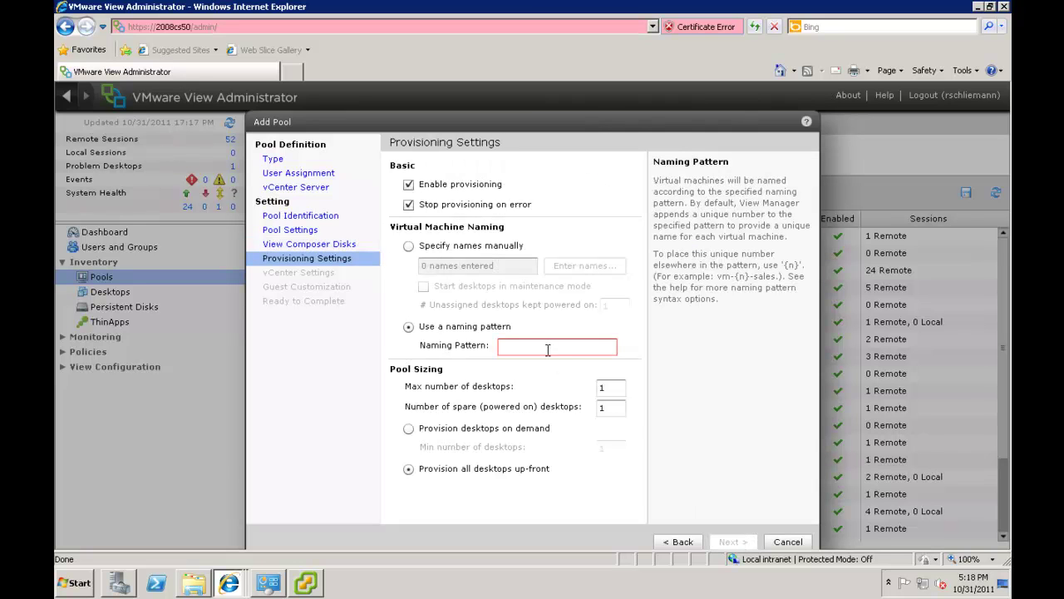
Use VM naming pattern ViewDemo with 30 maximum desktops and 30 spare desktops
left_click(547, 348)
type("V")
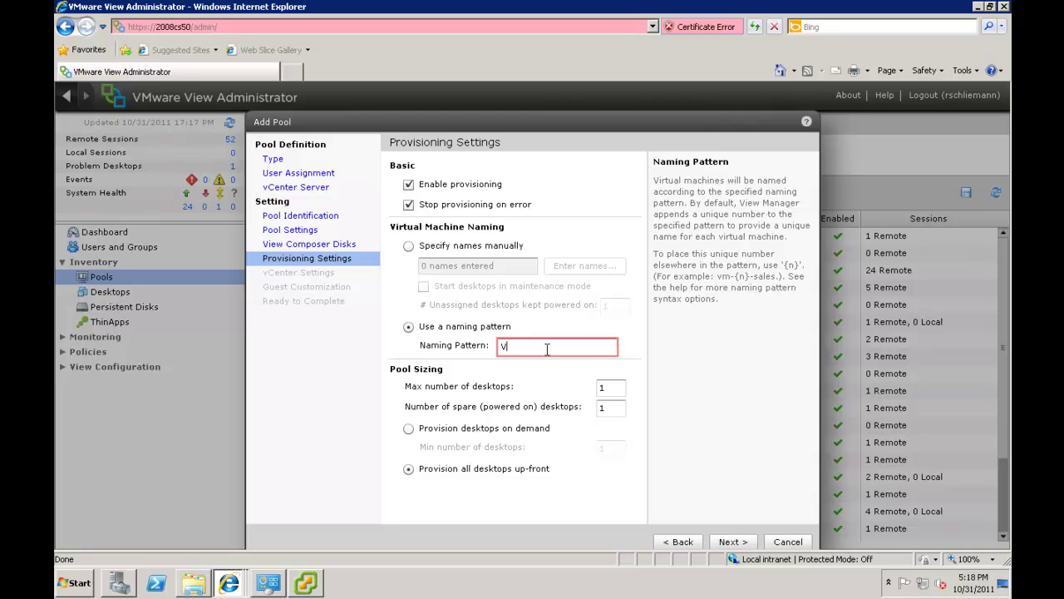
type("iewDemo")
left_click(613, 388)
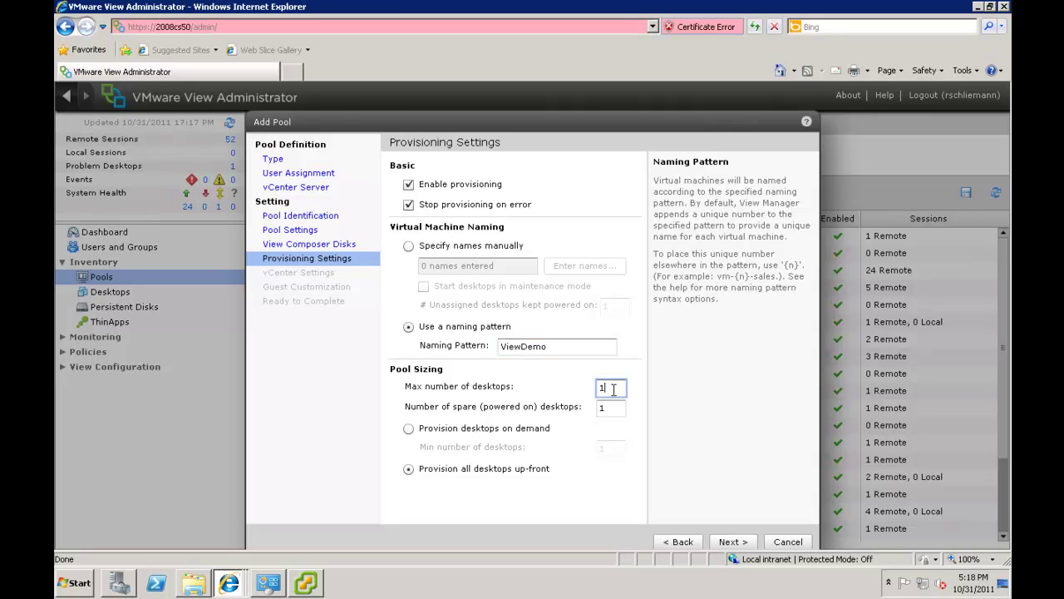
key("BackSpace")
type("30")
left_click(616, 407)
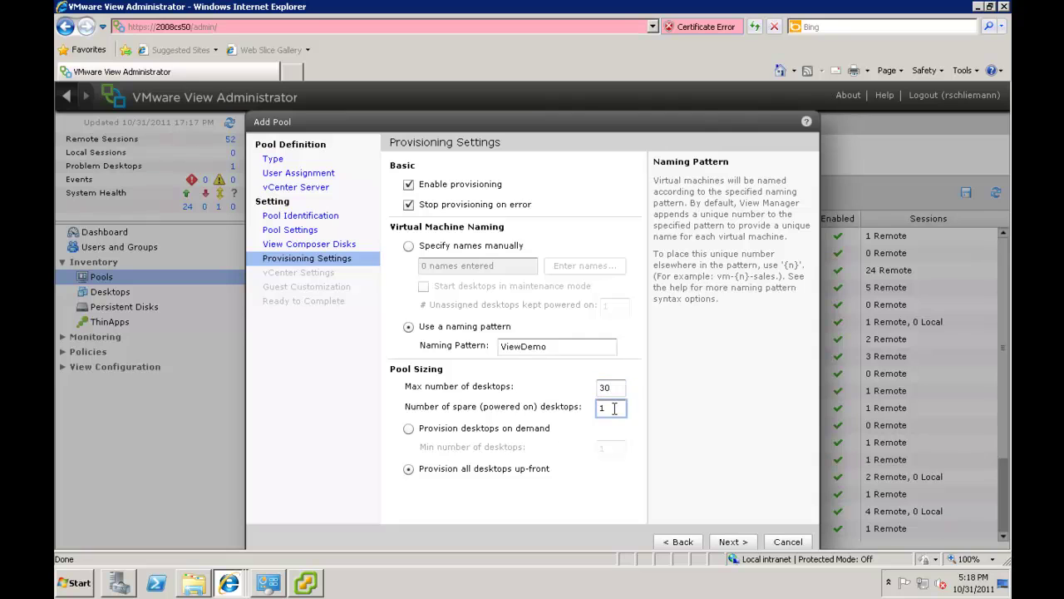
key("BackSpace")
type("30")
left_click(728, 544)
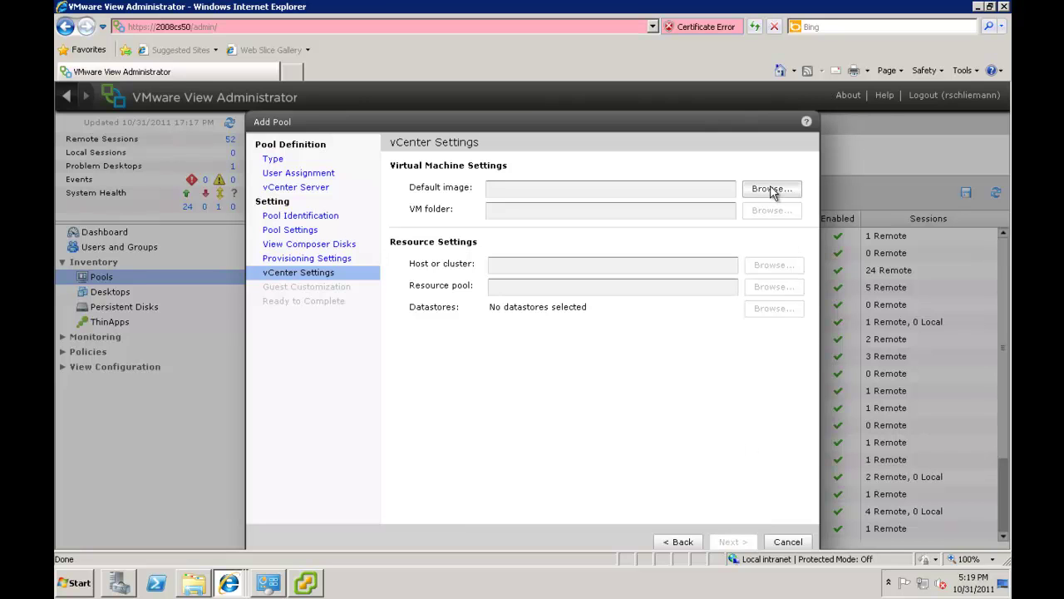
Use 312 Master Image for v5's latest snapshot, 'Update Lexmark Printer Driver', as the default image
left_click(770, 189)
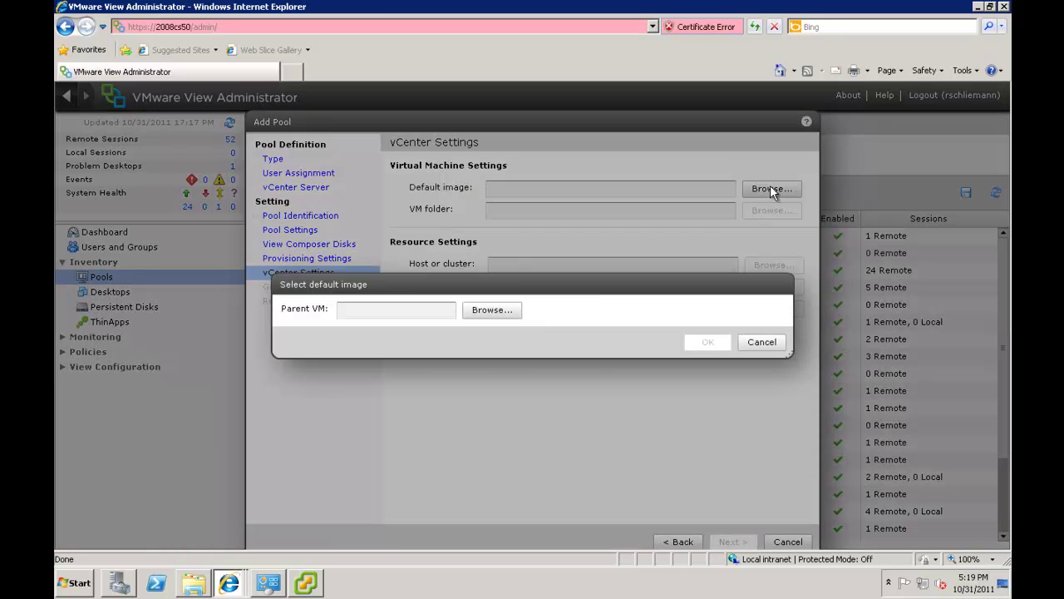
left_click(513, 311)
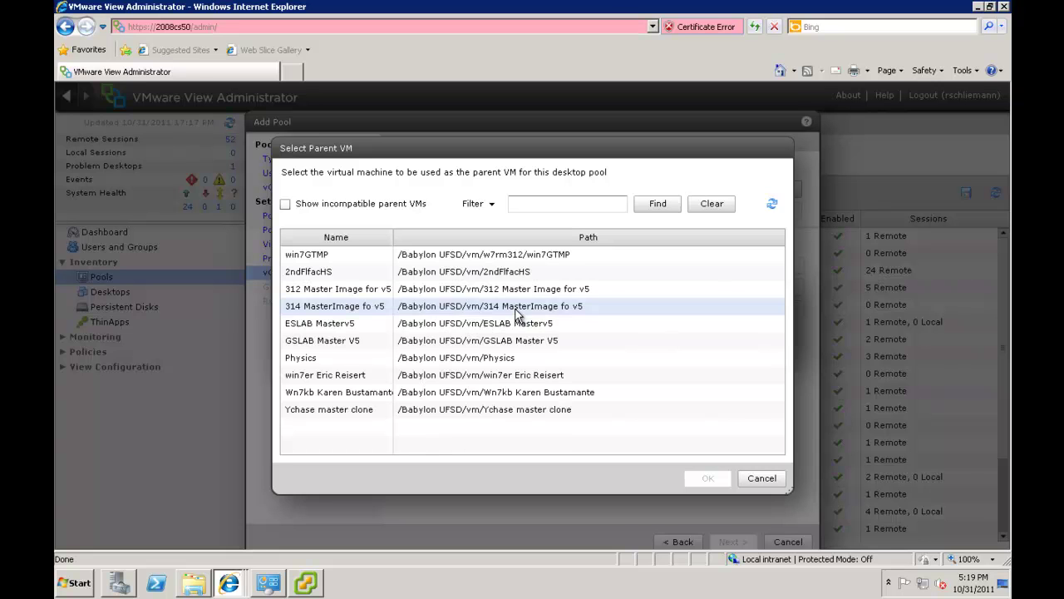
left_click(378, 290)
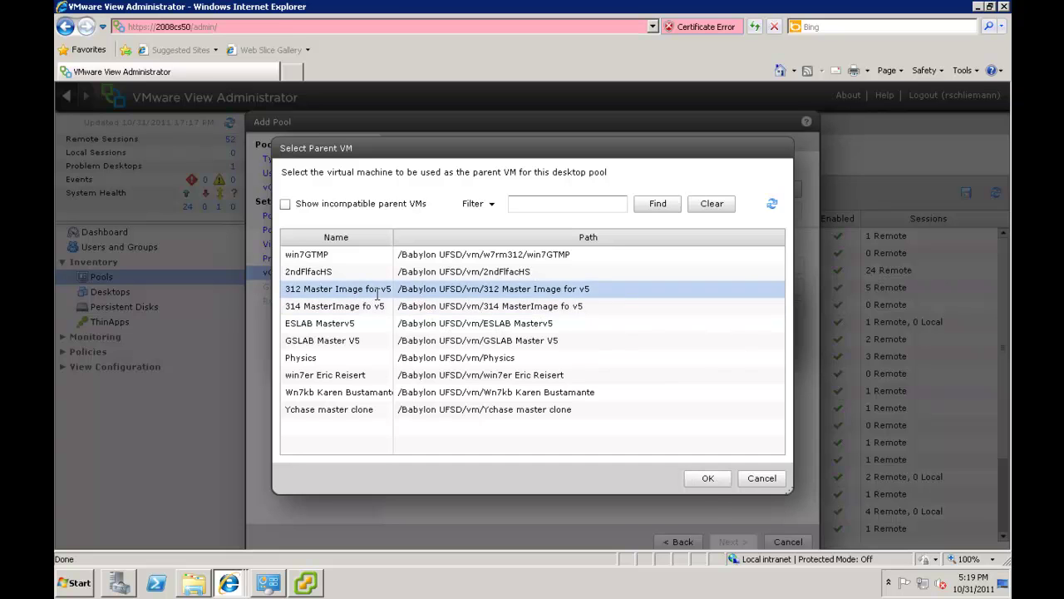
left_click(701, 479)
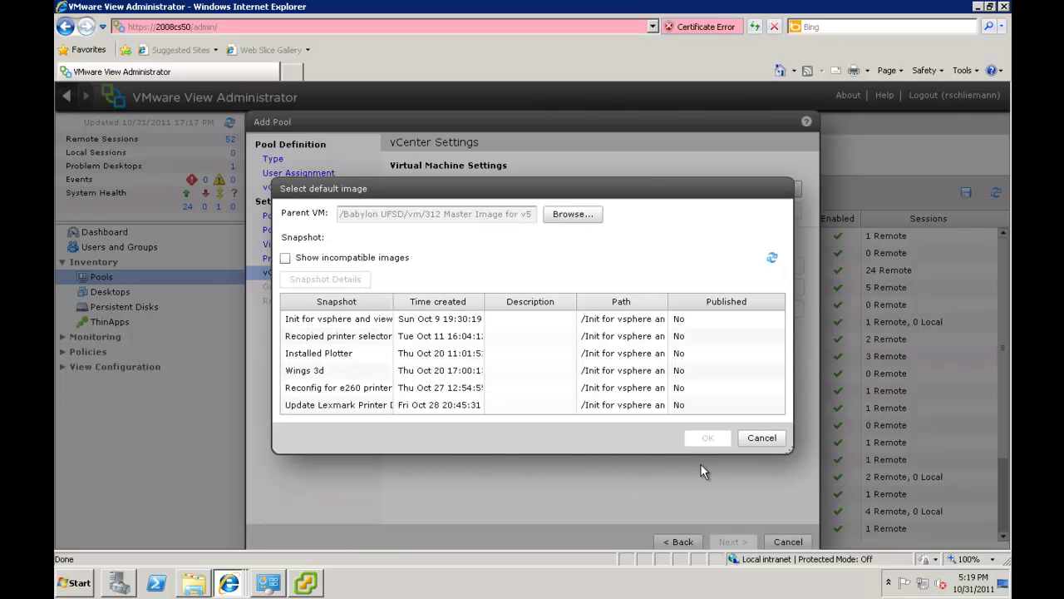
left_click(343, 405)
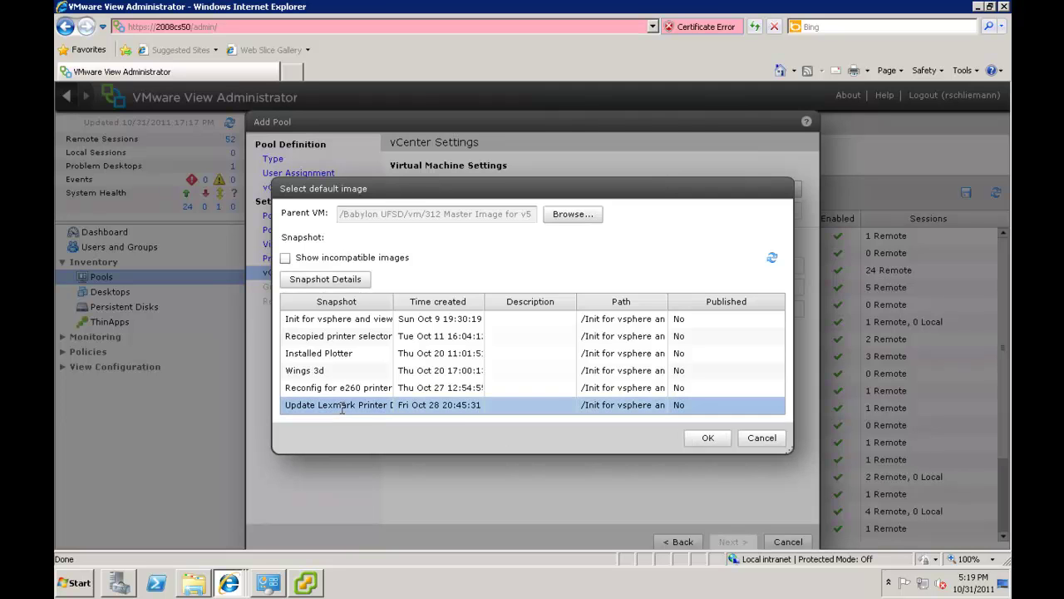
left_click(705, 439)
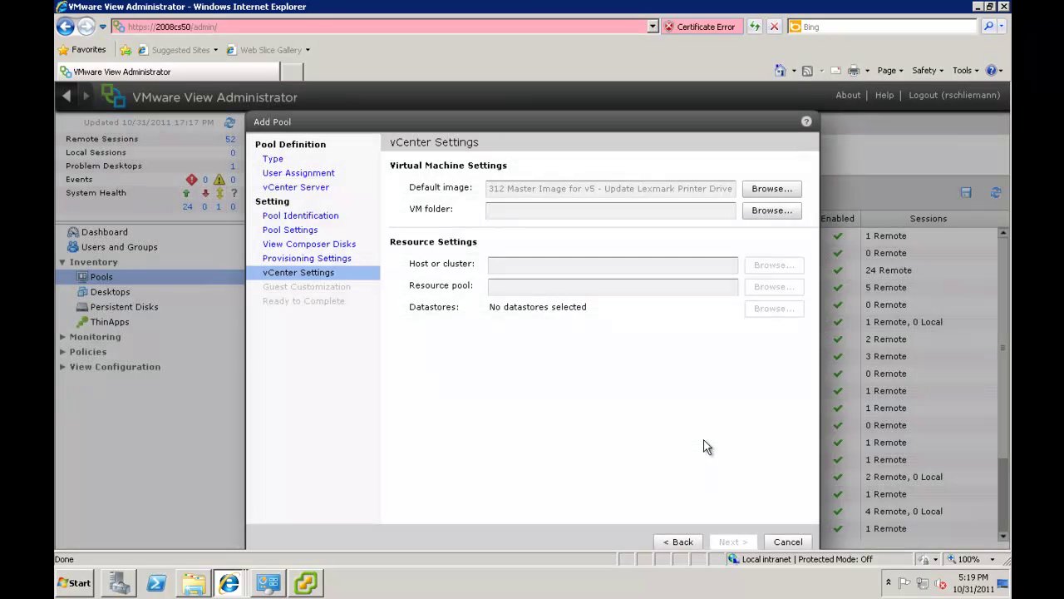
Set the VM folder to /Babylon UFSD/vm
left_click(774, 214)
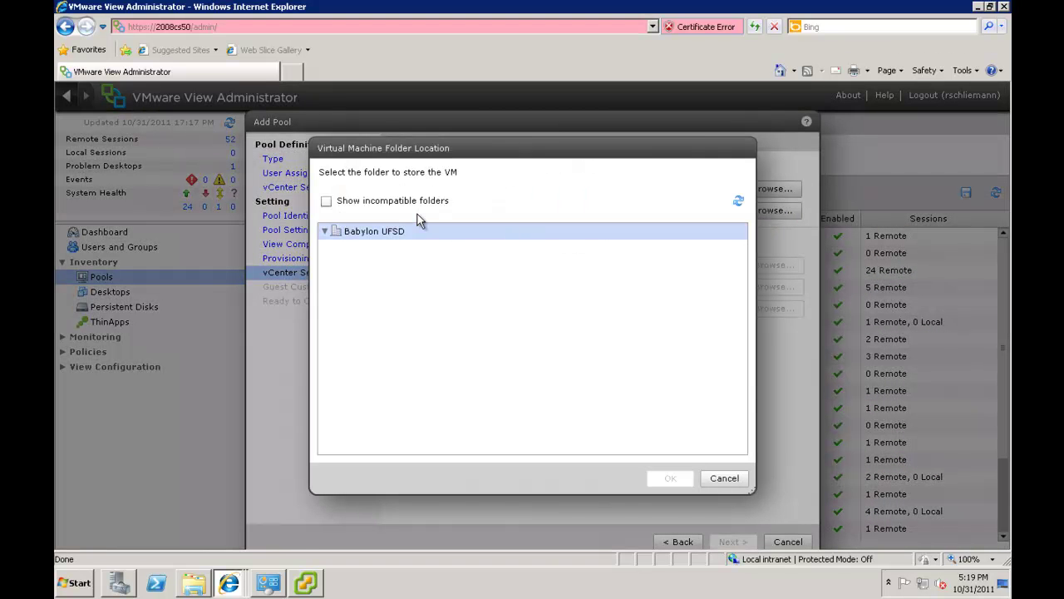
left_click(375, 236)
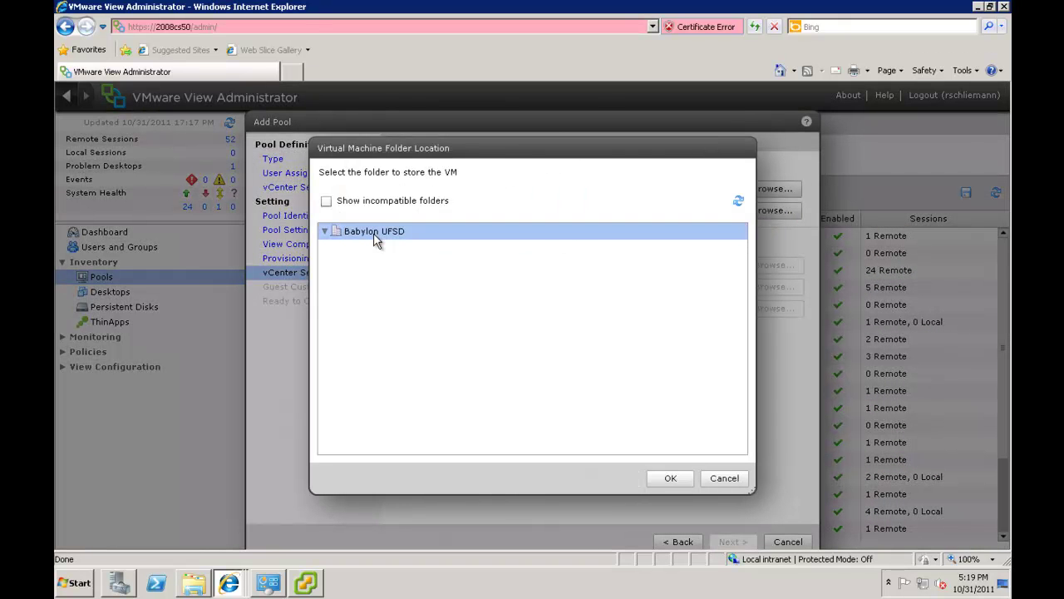
left_click(669, 479)
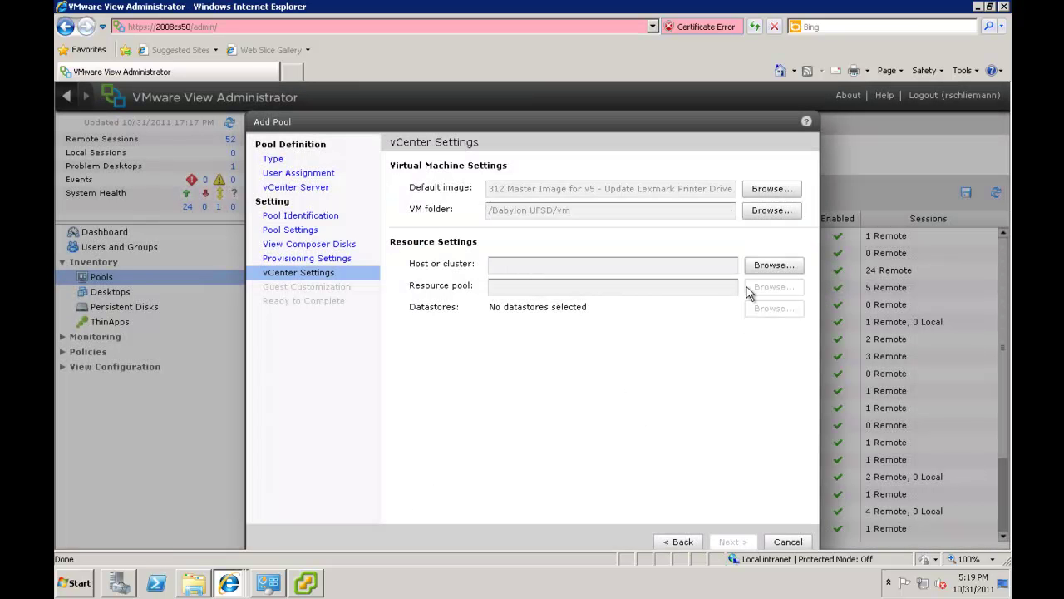
Set host vs6.babylon.k12.us.ny and its Resources pool for the pool's desktops
left_click(765, 267)
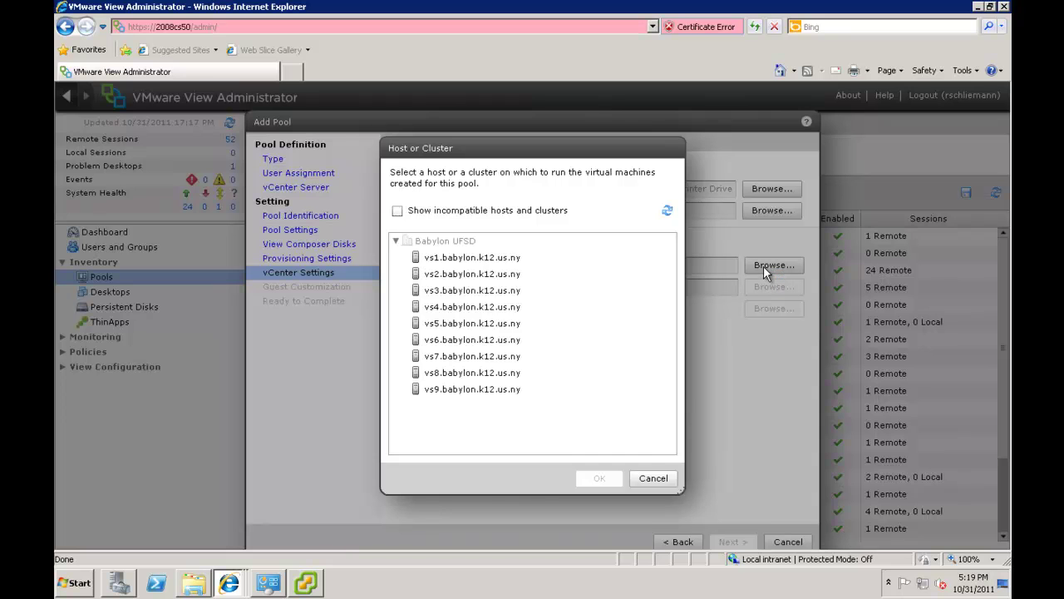
left_click(490, 342)
left_click(595, 480)
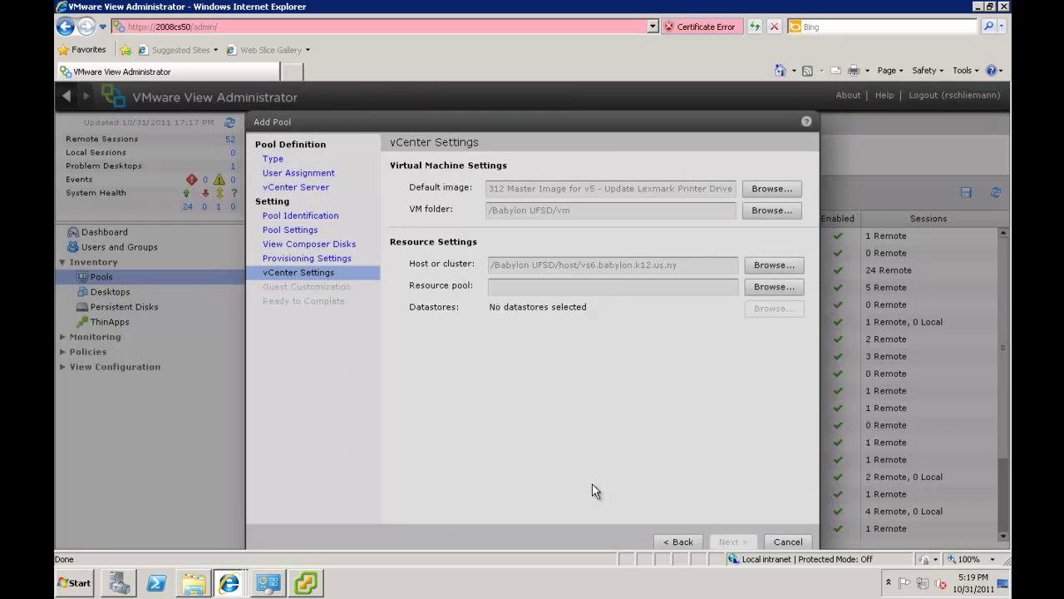
left_click(759, 291)
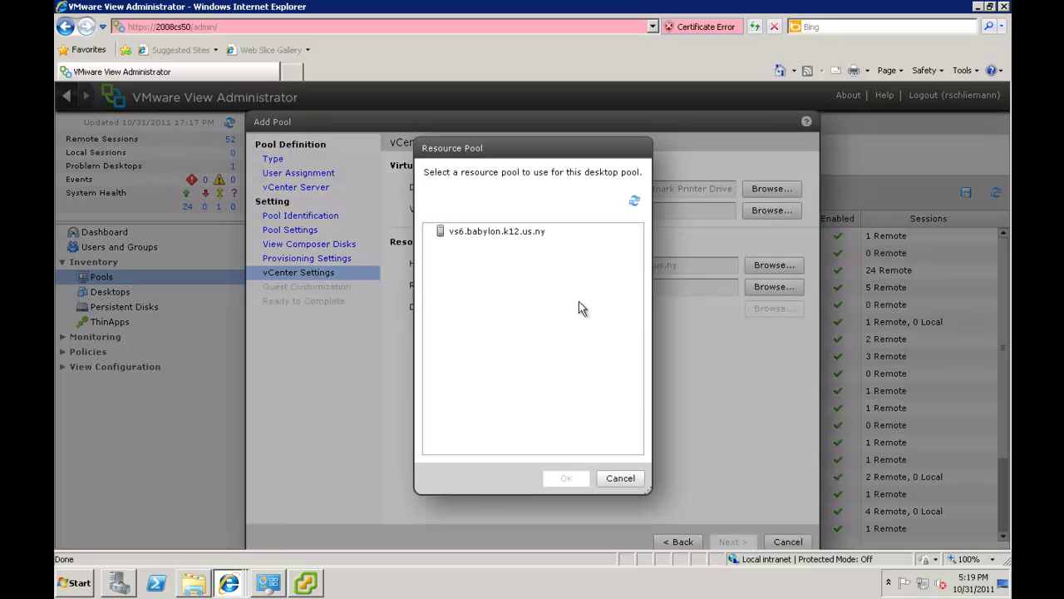
left_click(497, 231)
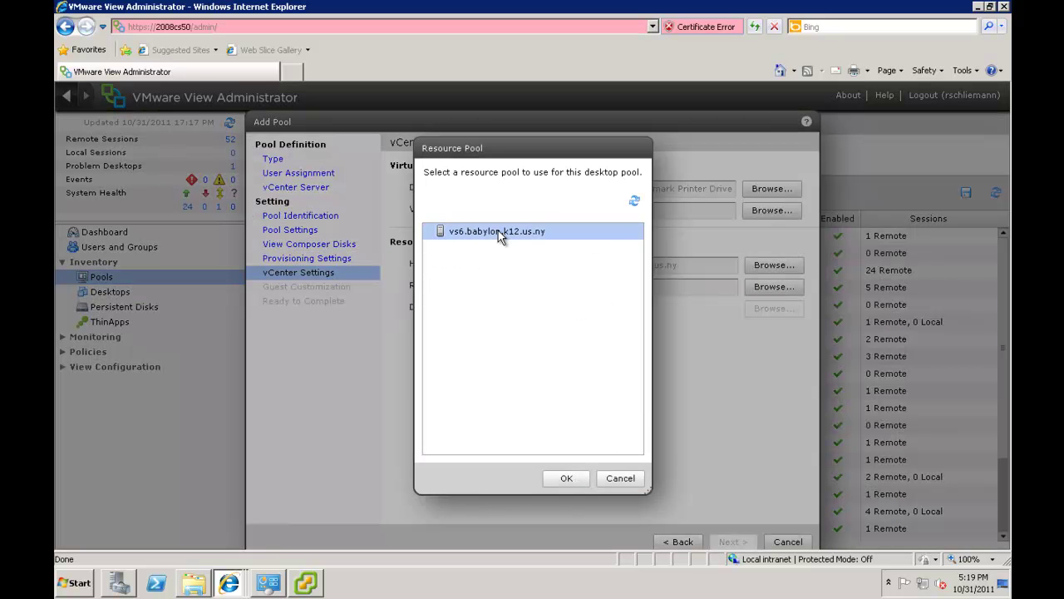
left_click(565, 478)
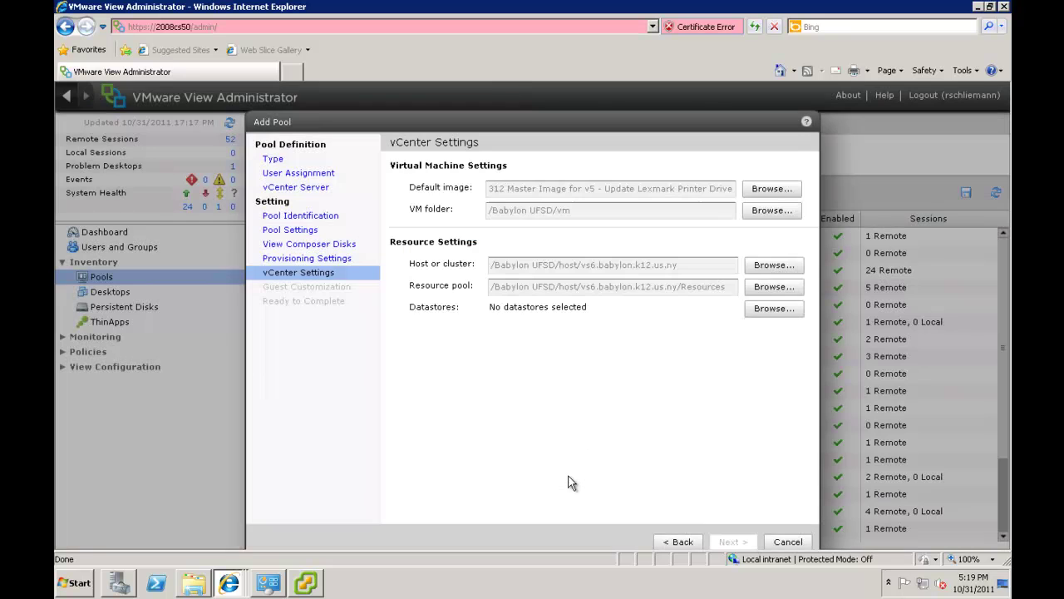
Store the linked clones on datastore1 (8)
left_click(760, 312)
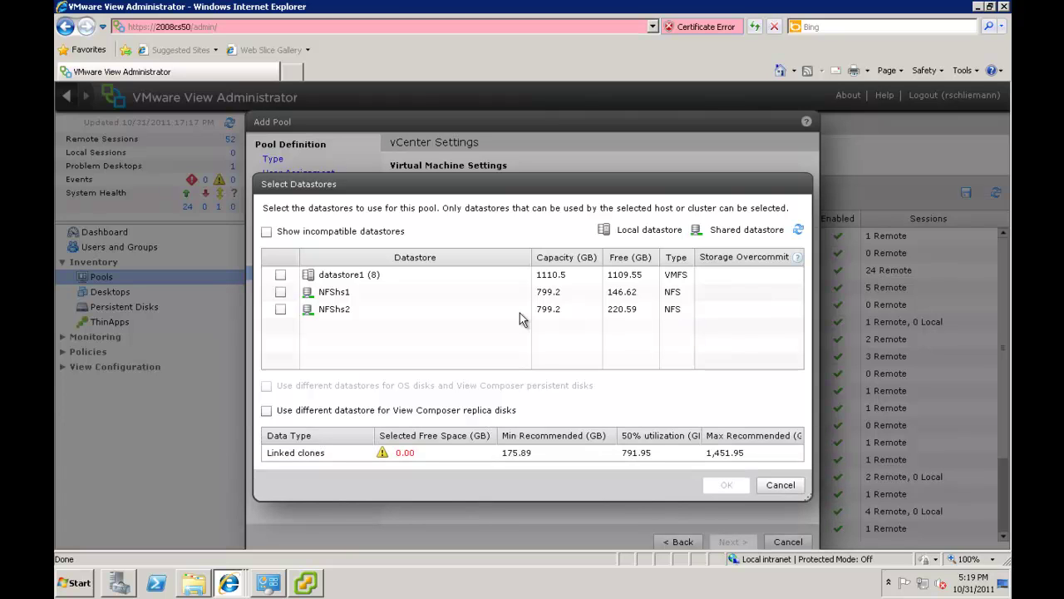
left_click(281, 275)
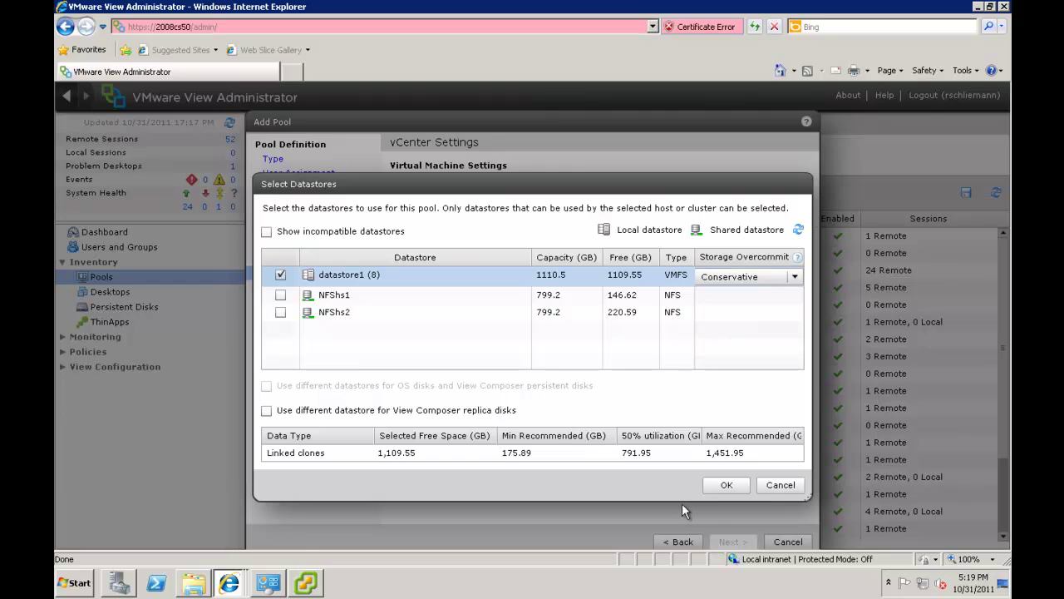
left_click(722, 486)
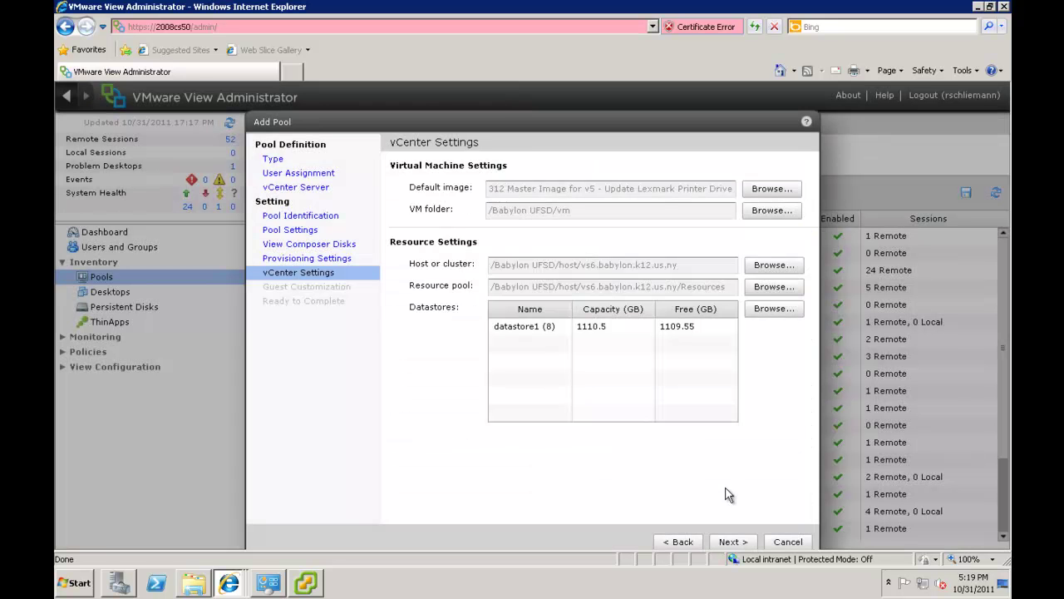
Keep QuickPrep guest customization and finish creating the win7demo pool
left_click(733, 541)
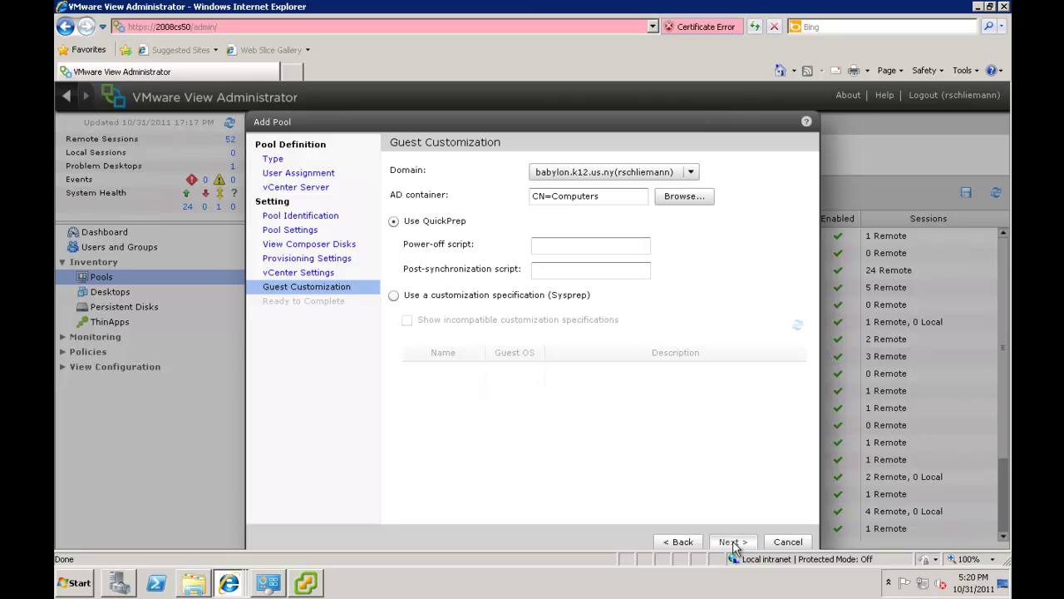
left_click(733, 541)
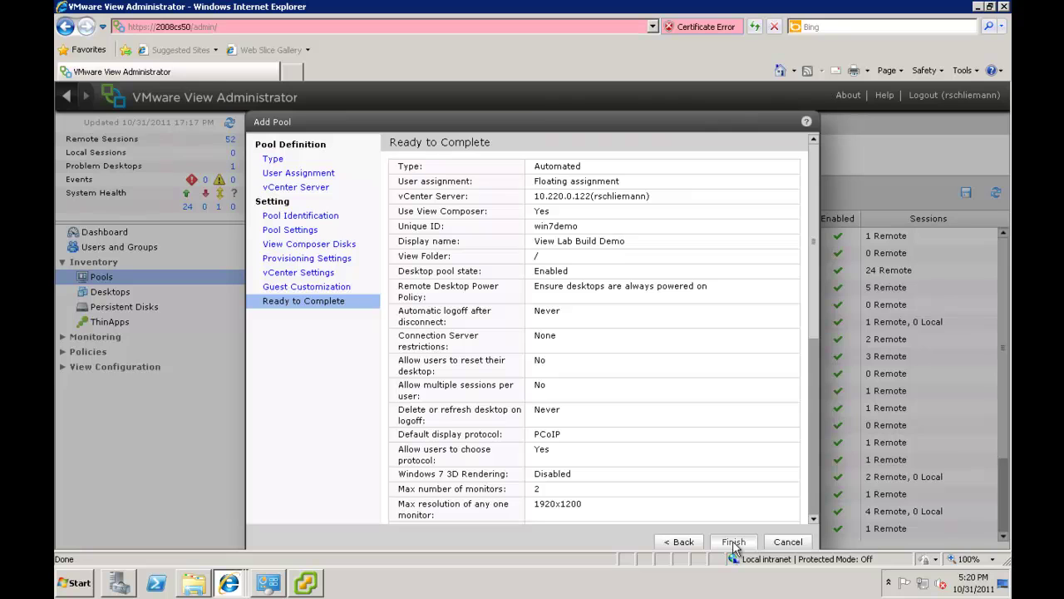
left_click(733, 541)
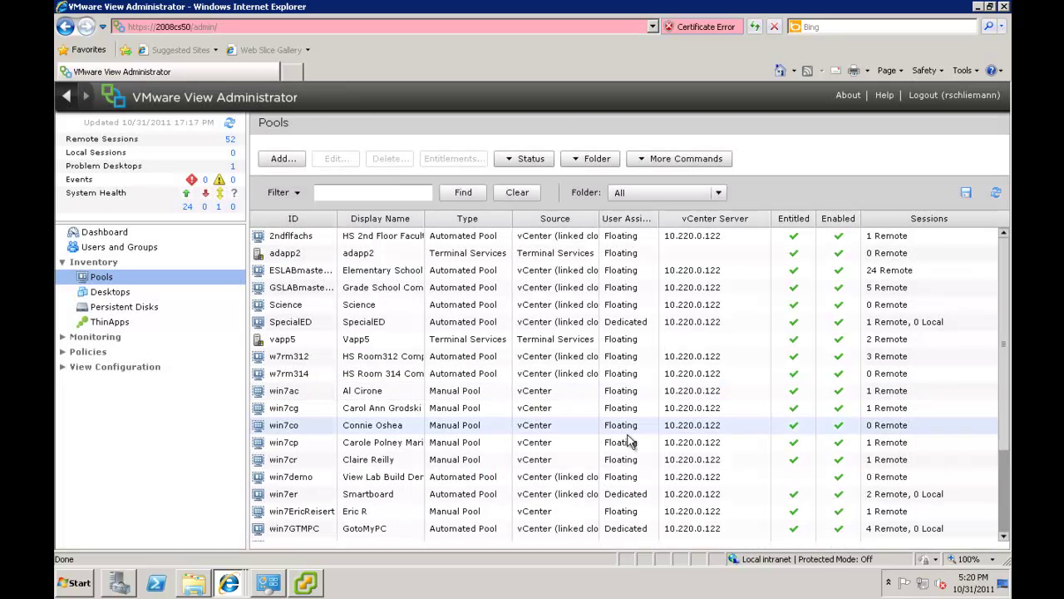
In vSphere Client, show host vs6.babylon.k12.us.ny's summary as the 312 Master Image clone begins
left_click(314, 585)
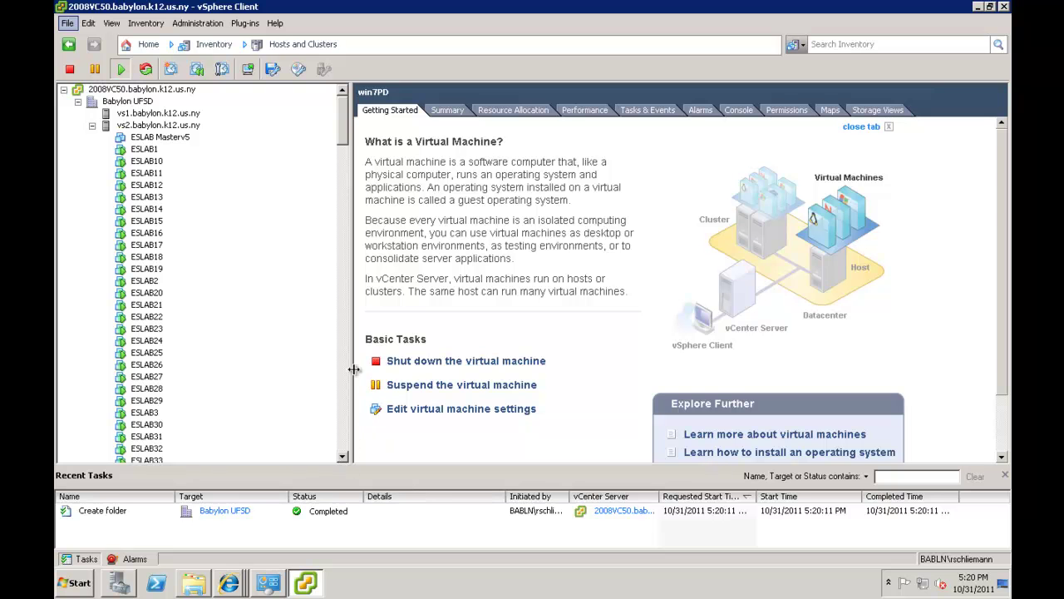
left_click_drag(342, 133, 362, 282)
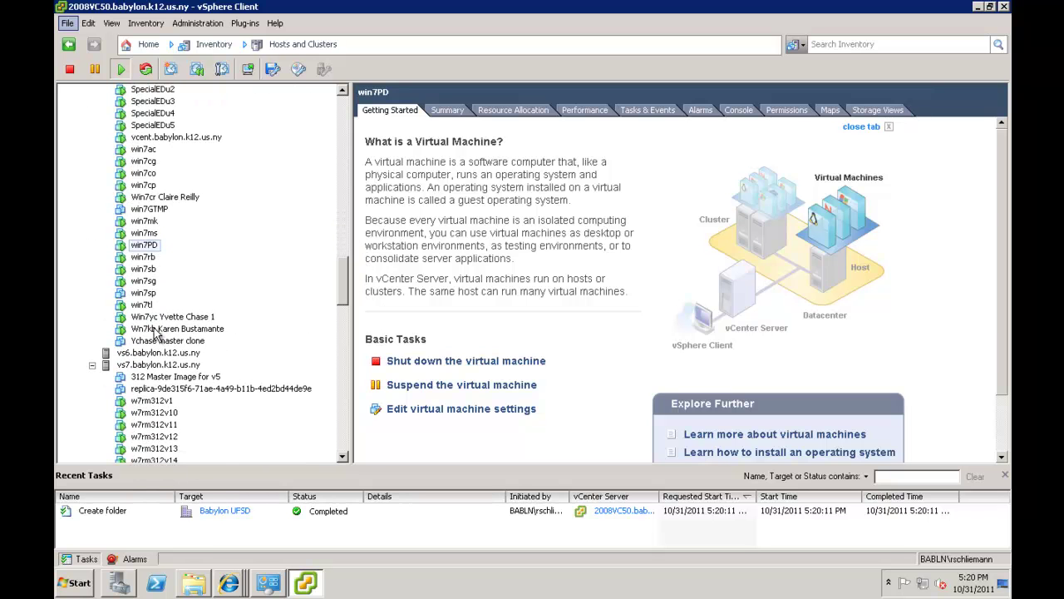
left_click(108, 354)
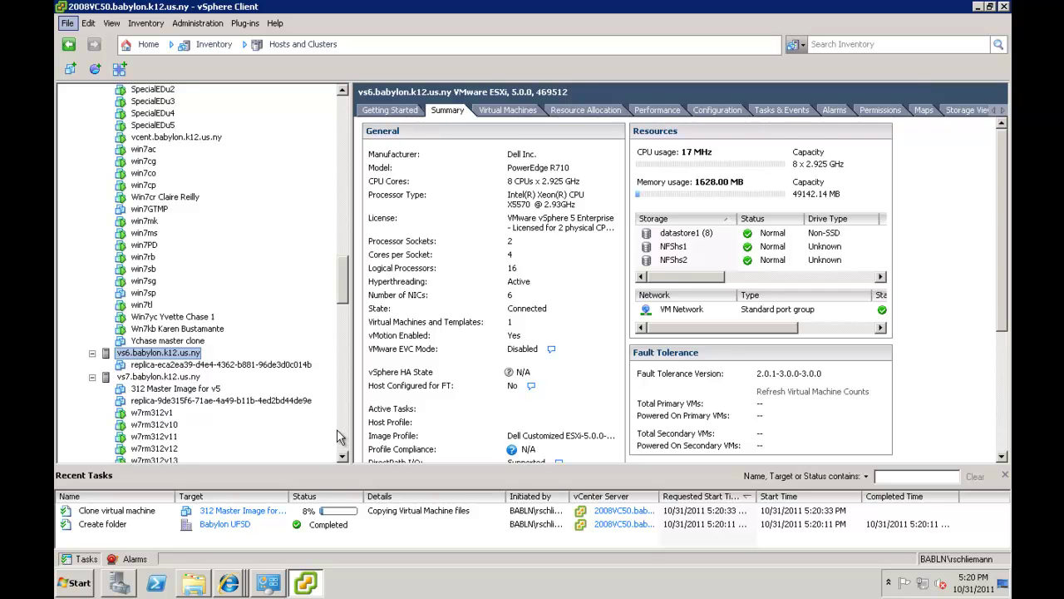
left_click(342, 458)
left_click(342, 457)
left_click(342, 457)
left_click(342, 457)
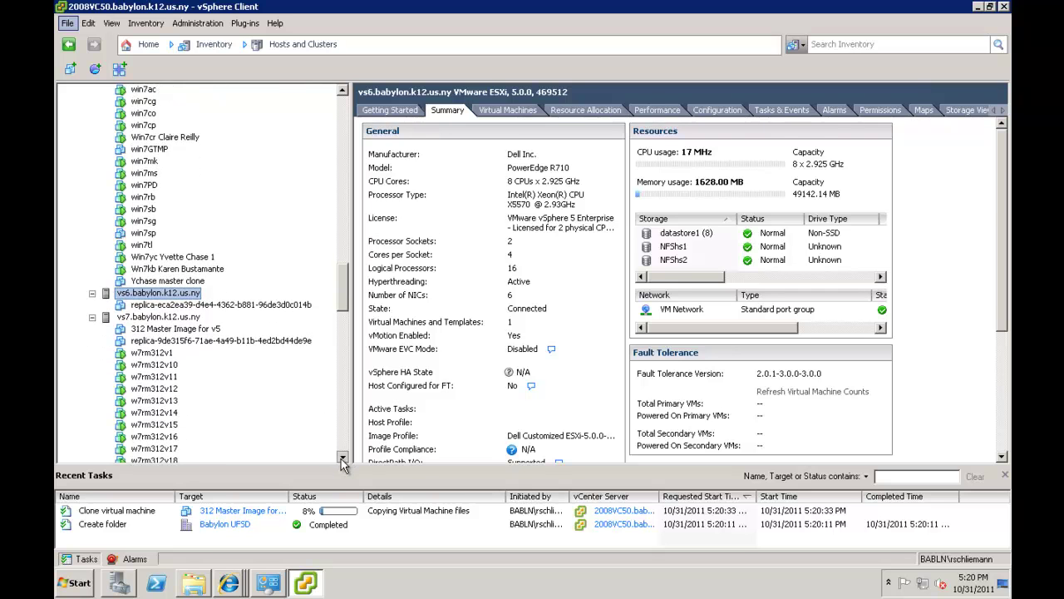